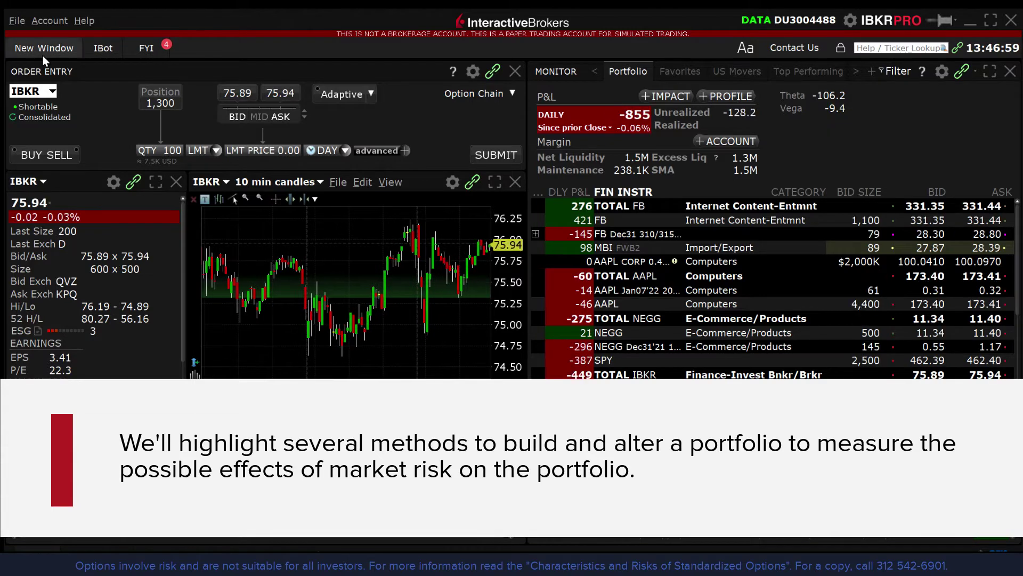
Step: Launch a Risk Navigator What-If portfolio from the 'risk' search, prepopulated with existing positions
click(56, 47)
text(risk)
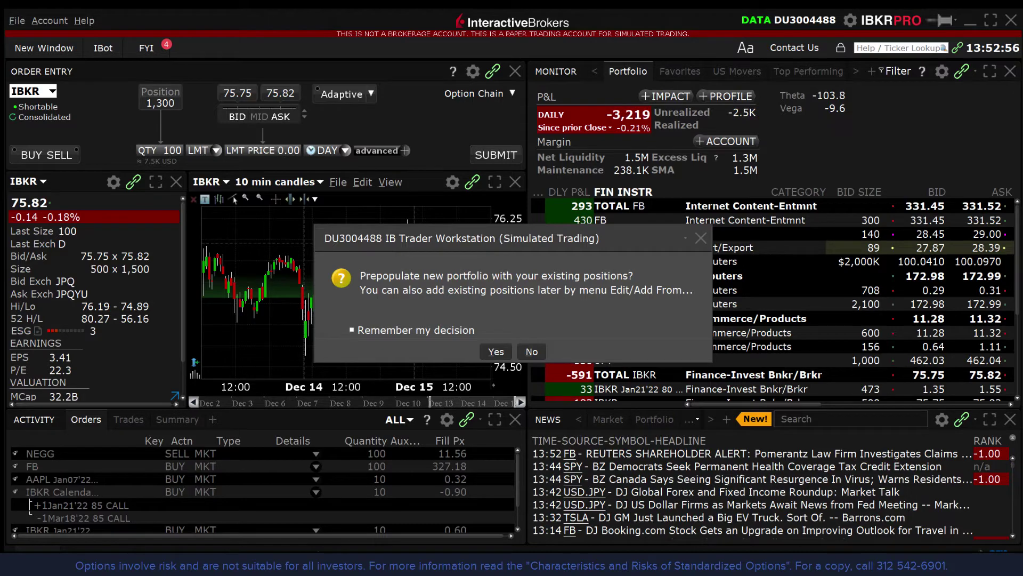
click(496, 351)
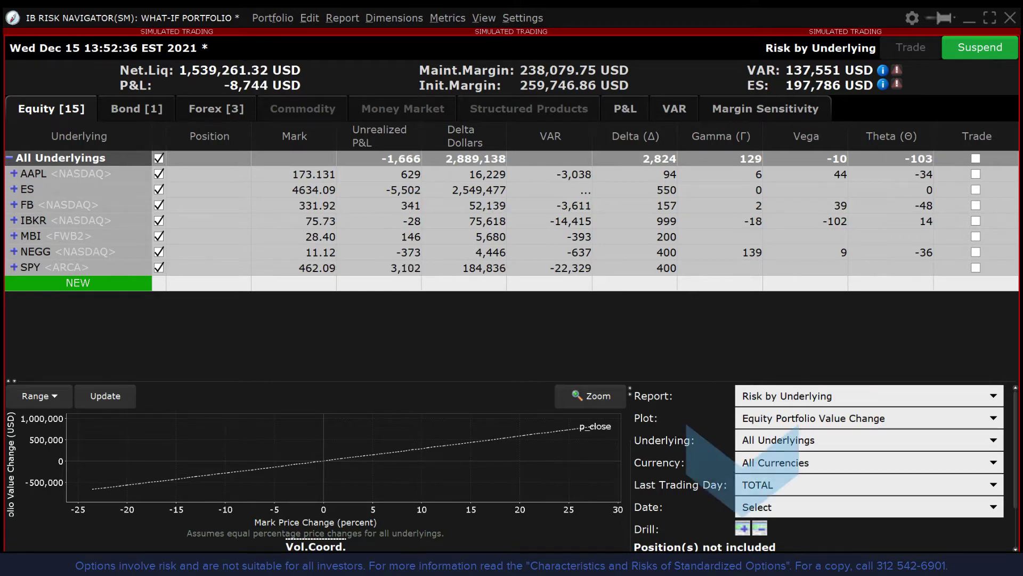
Step: Drill down all underlyings to list individual positions such as AAPL stock and call, ES futures, FB strangle
click(743, 527)
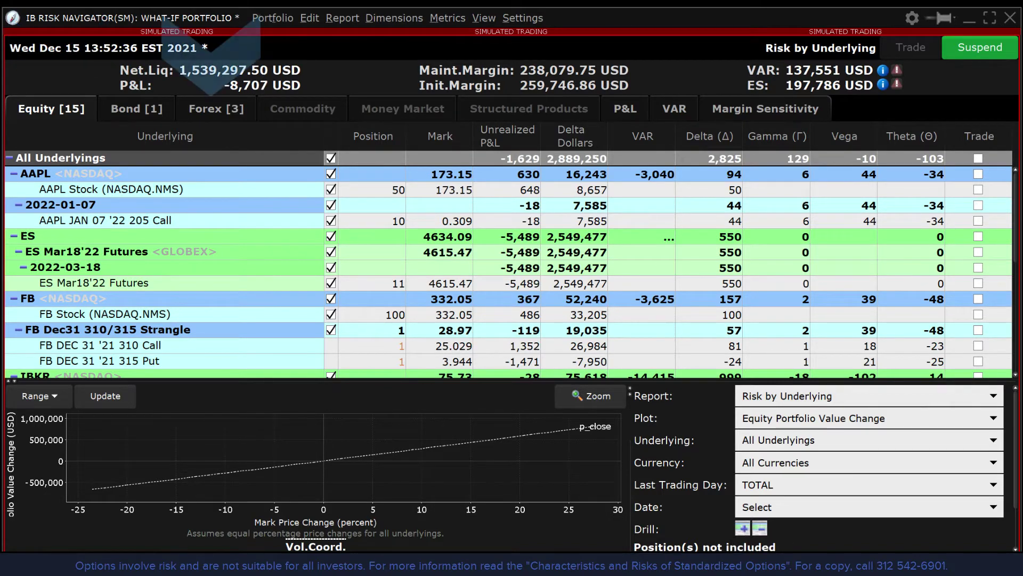
click(218, 106)
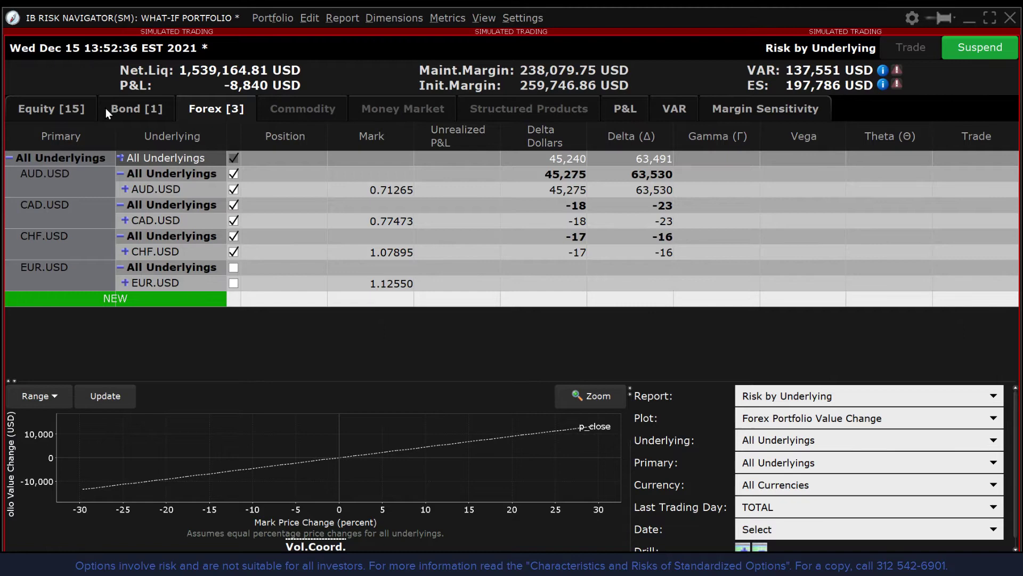
click(63, 108)
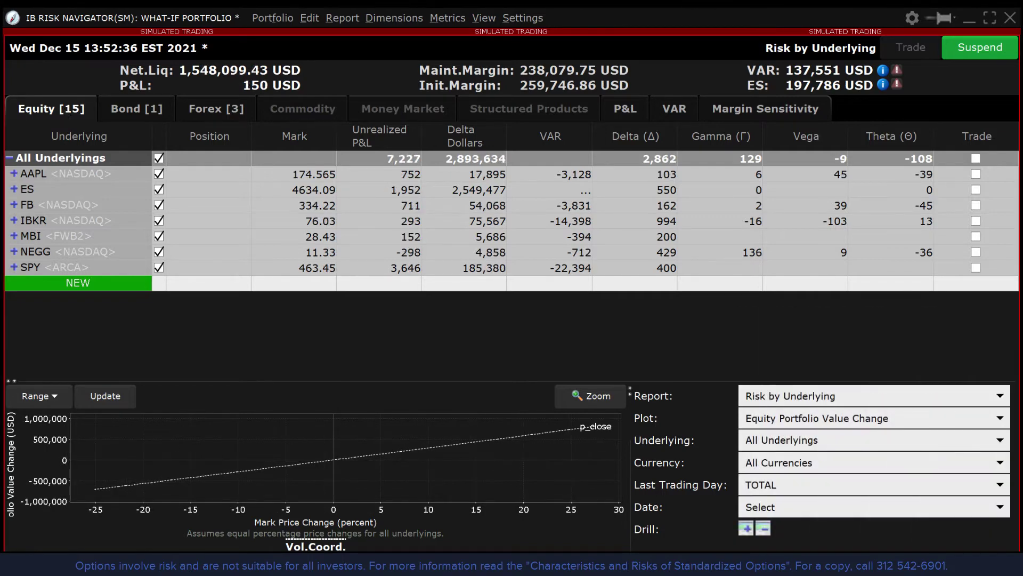
click(746, 528)
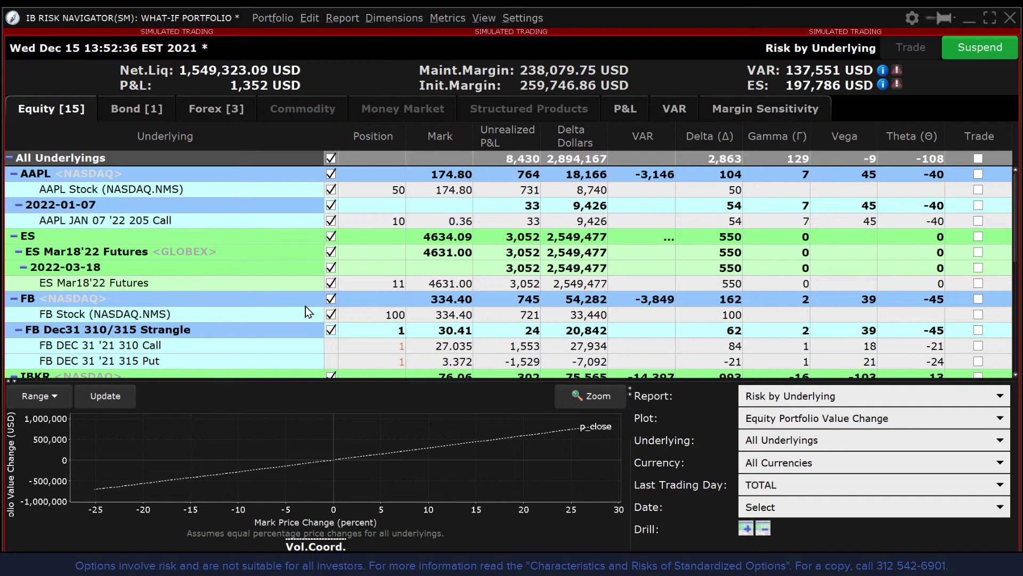
Step: Exclude FB stock and ES Mar18'22 futures, then refresh margin (86,657.08 USD) and VAR (15,100 USD)
click(331, 315)
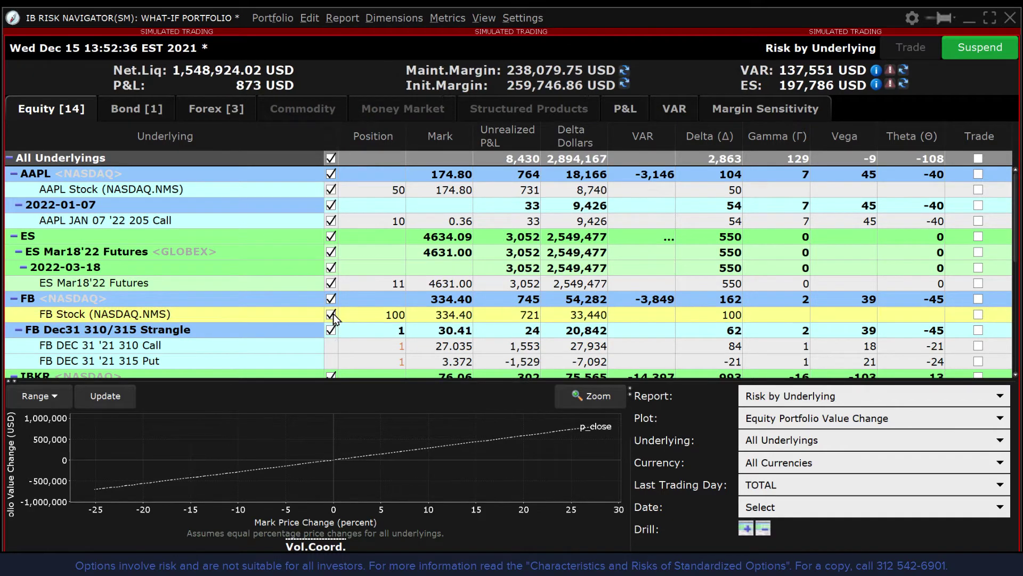
click(331, 283)
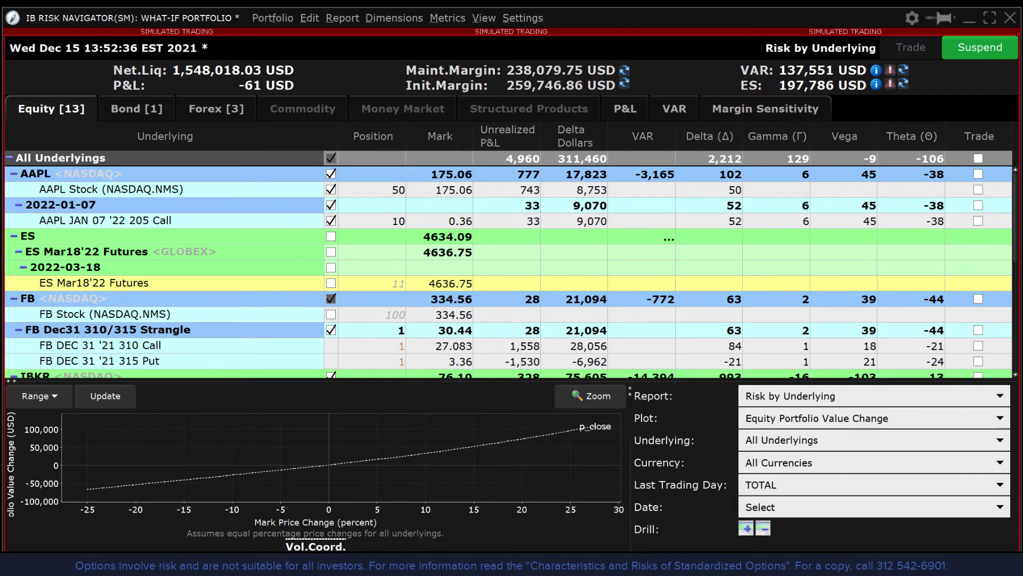
click(625, 70)
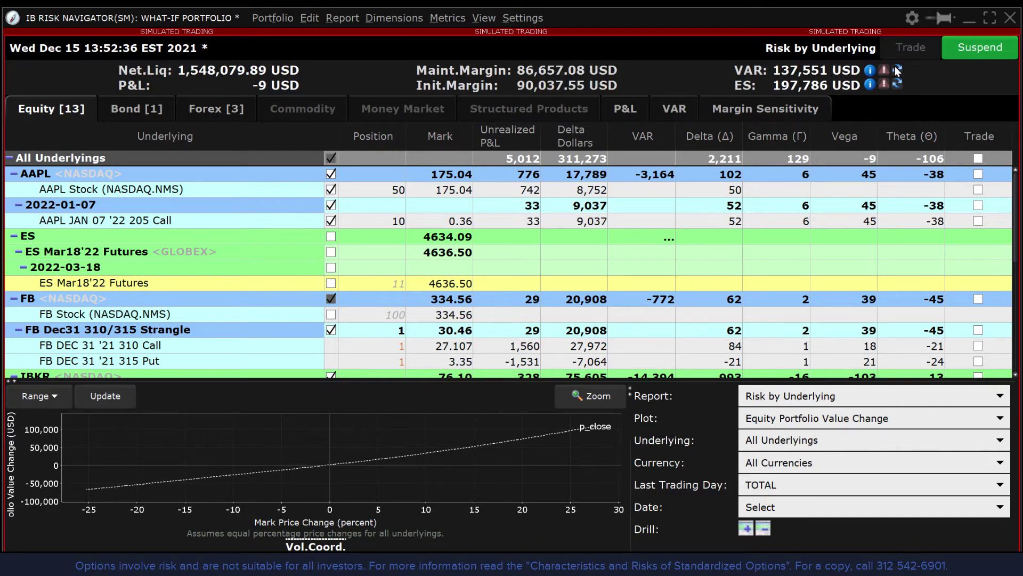
click(898, 71)
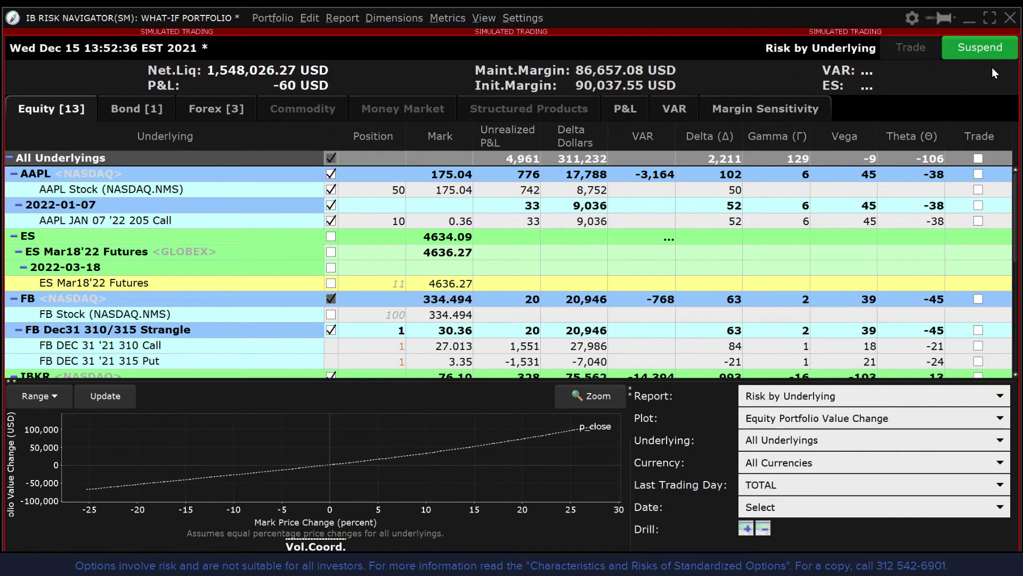
click(1000, 396)
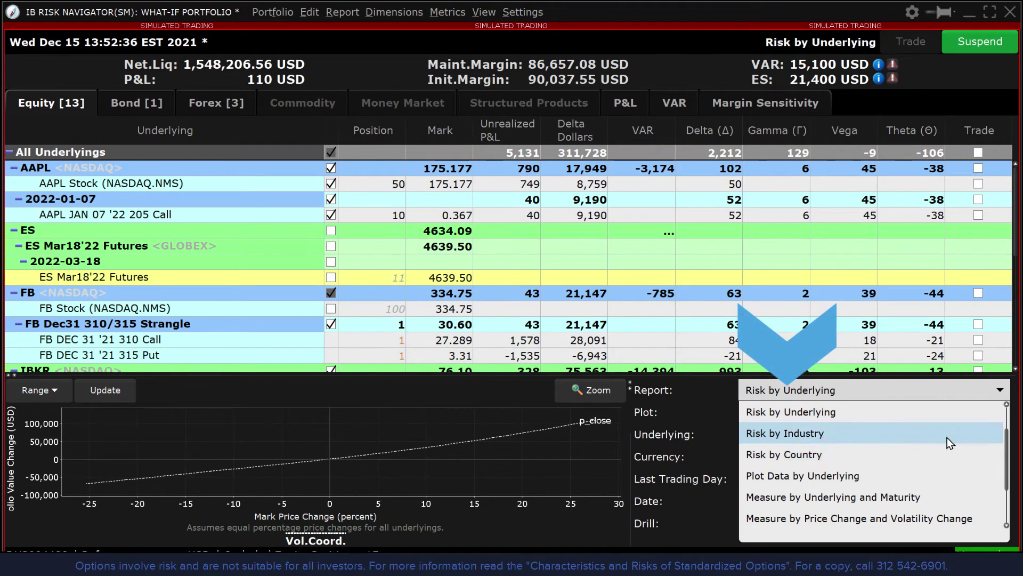
Step: View the Risk by Industry report, then the Risk by Country report
click(948, 434)
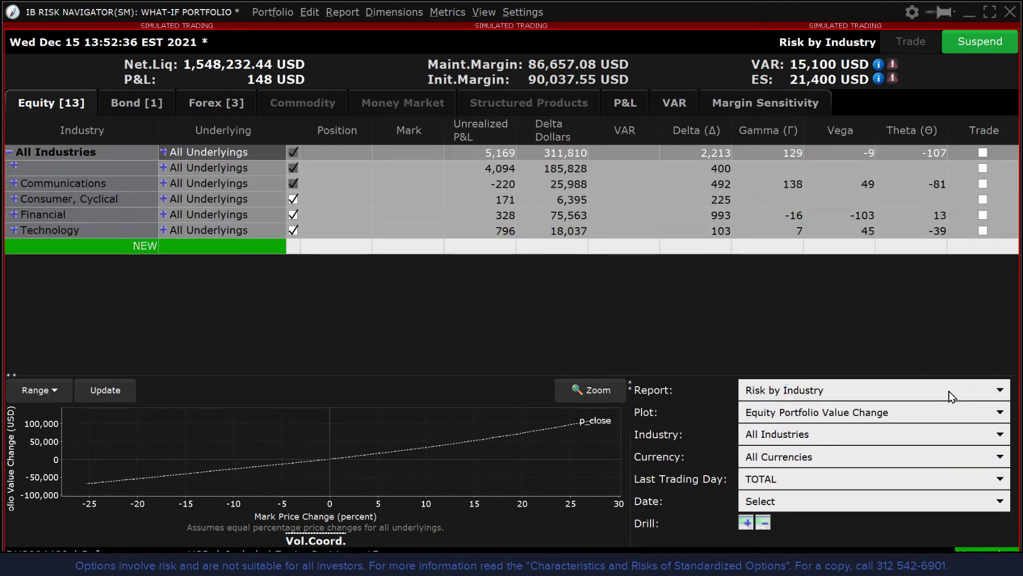
click(952, 396)
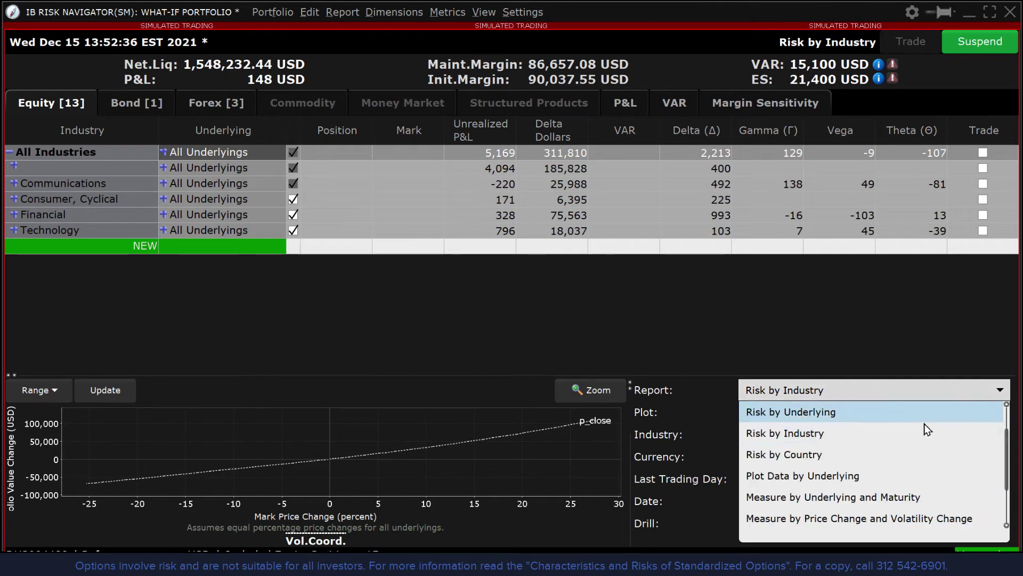
click(914, 453)
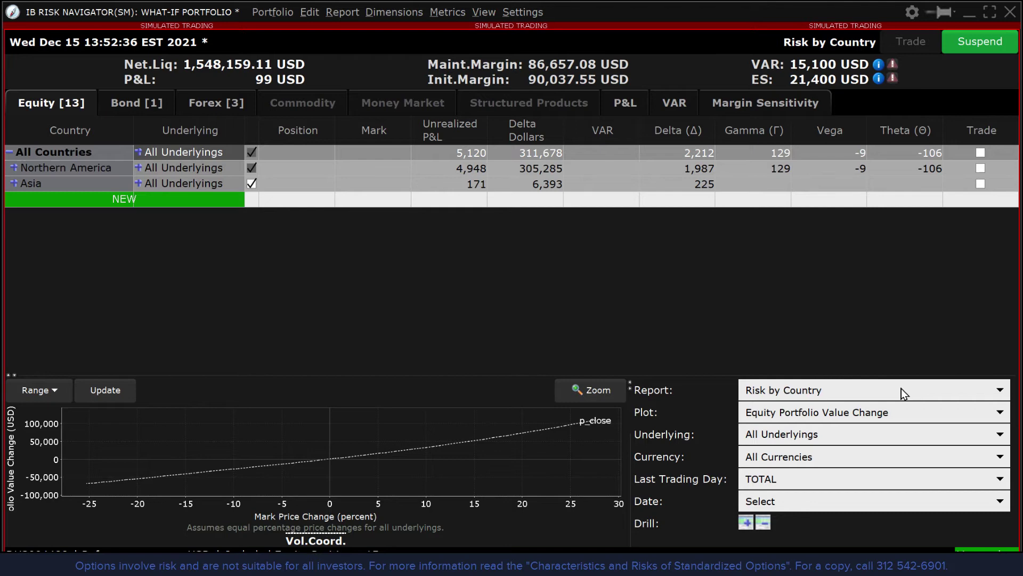
Step: Return to Risk by Underlying with All Currencies and all underlyings included again
click(904, 393)
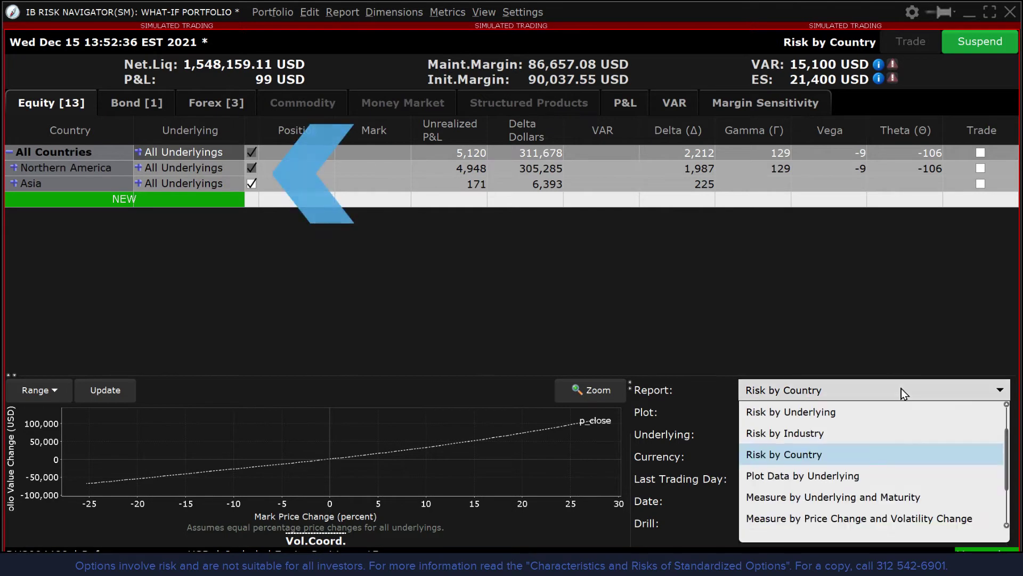
click(889, 414)
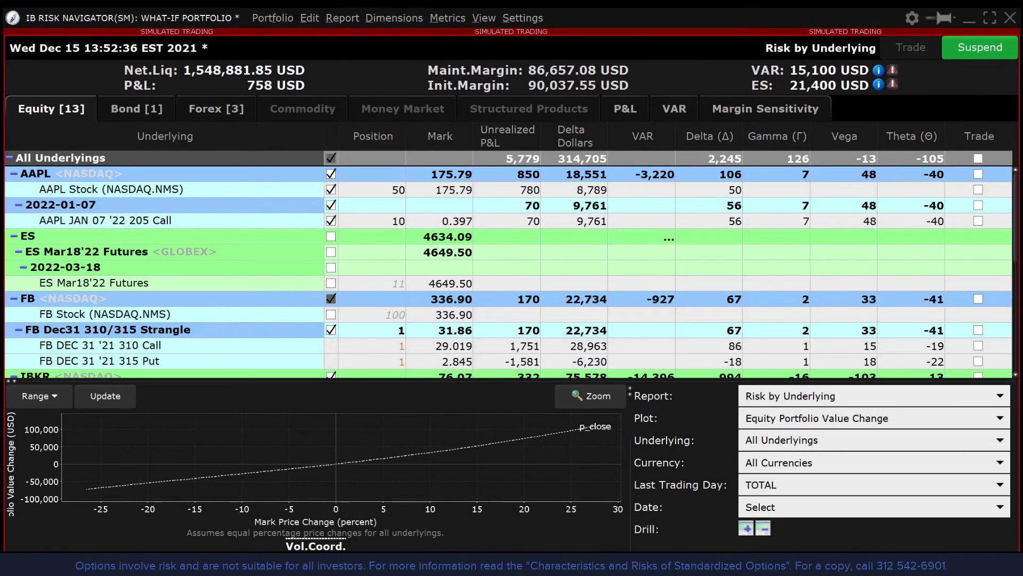
click(996, 462)
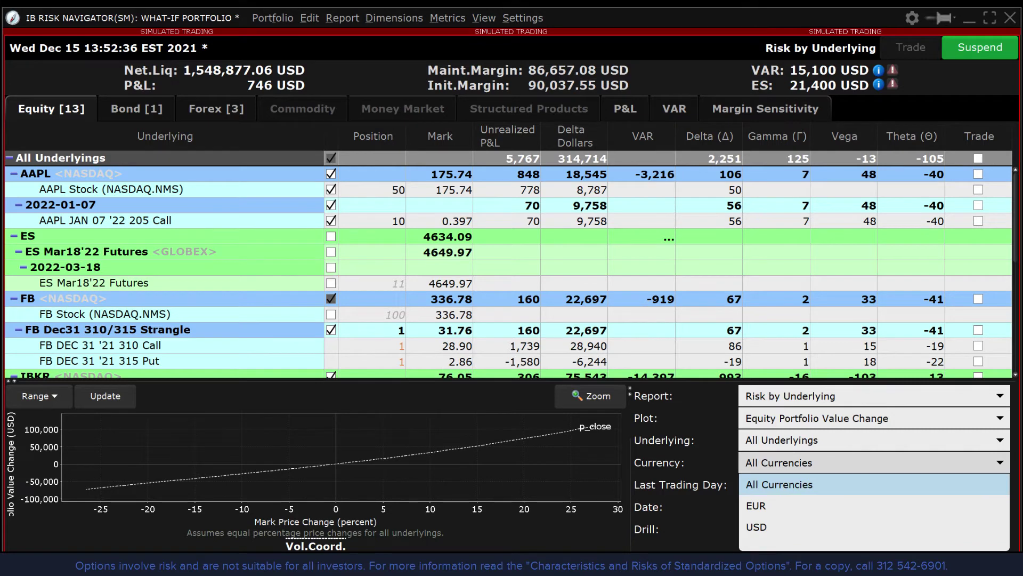
click(998, 484)
click(998, 484)
click(767, 505)
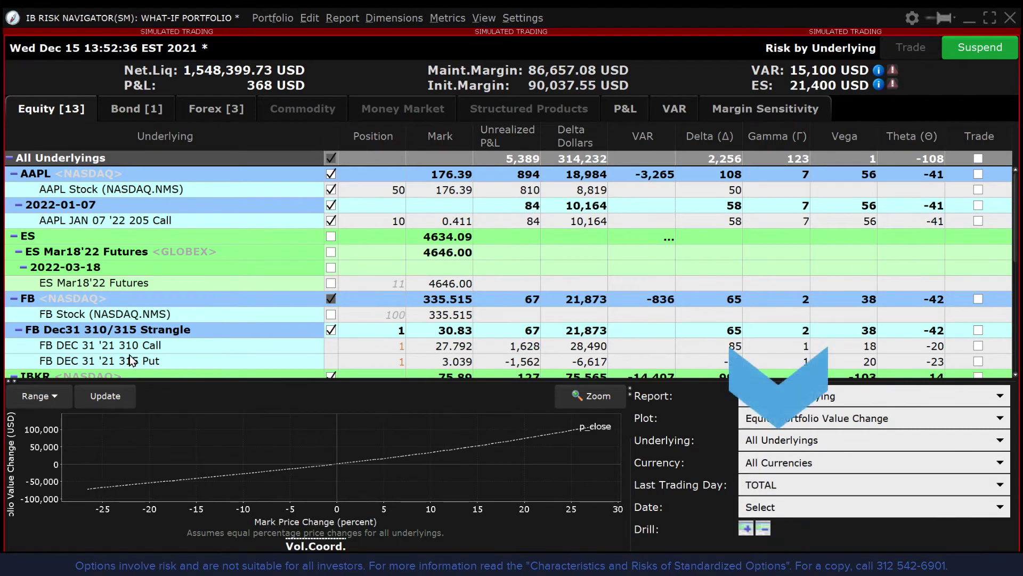
click(331, 158)
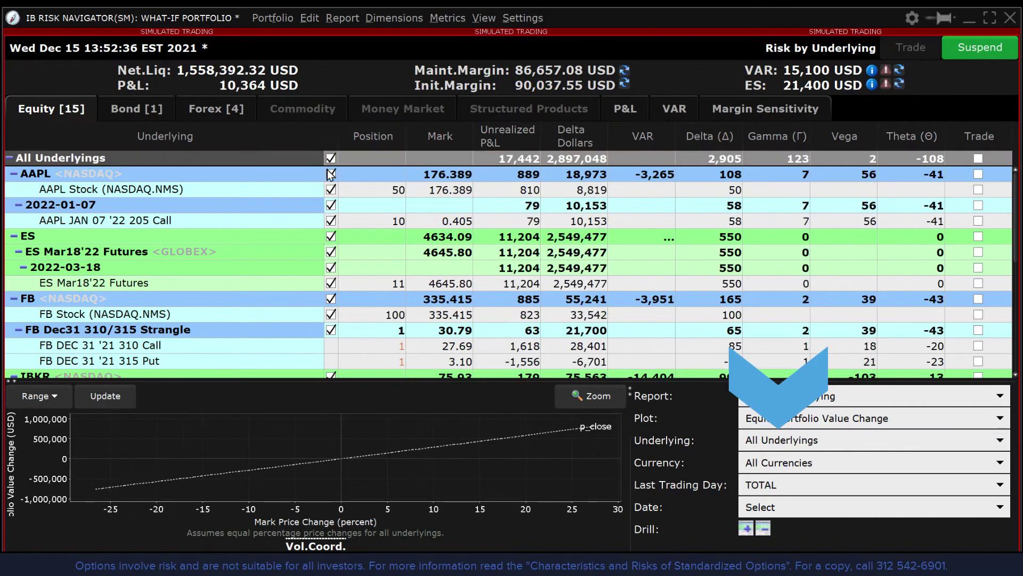
Step: Add a new IWM stock (SMART) row with a position of 10,000 shares
scroll(200, 283, down, 6)
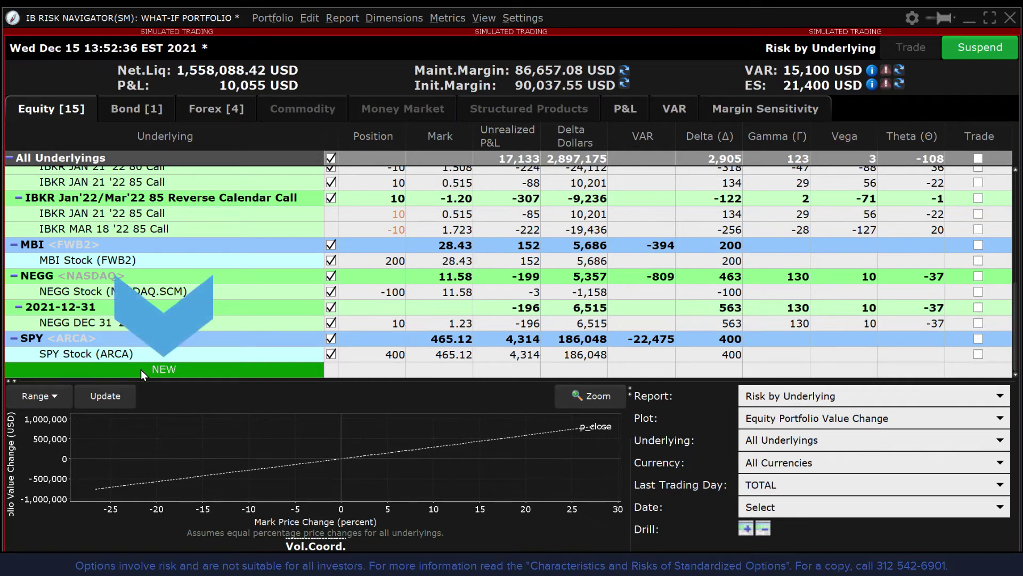
click(140, 369)
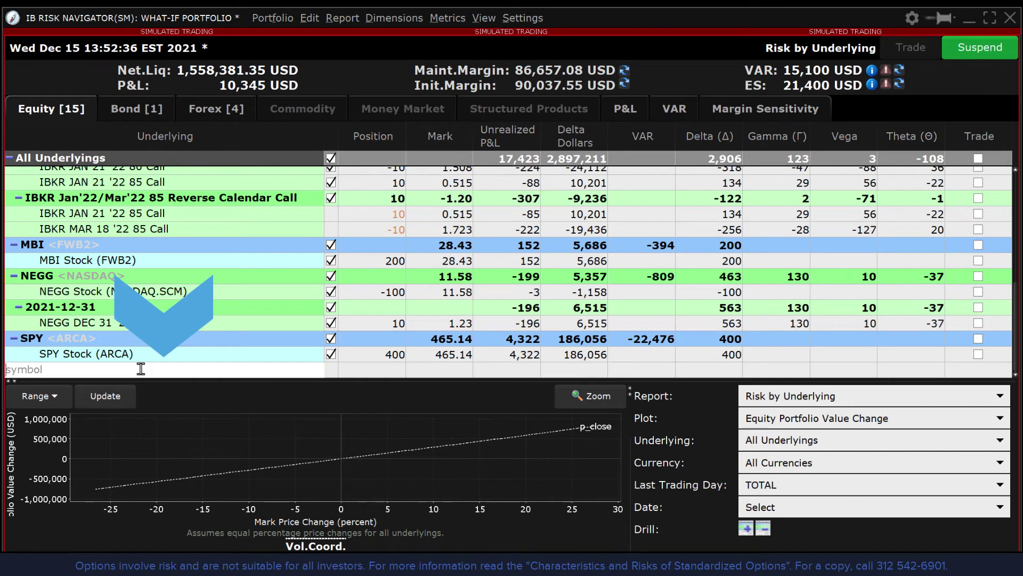
text(Iwm)
key(Return)
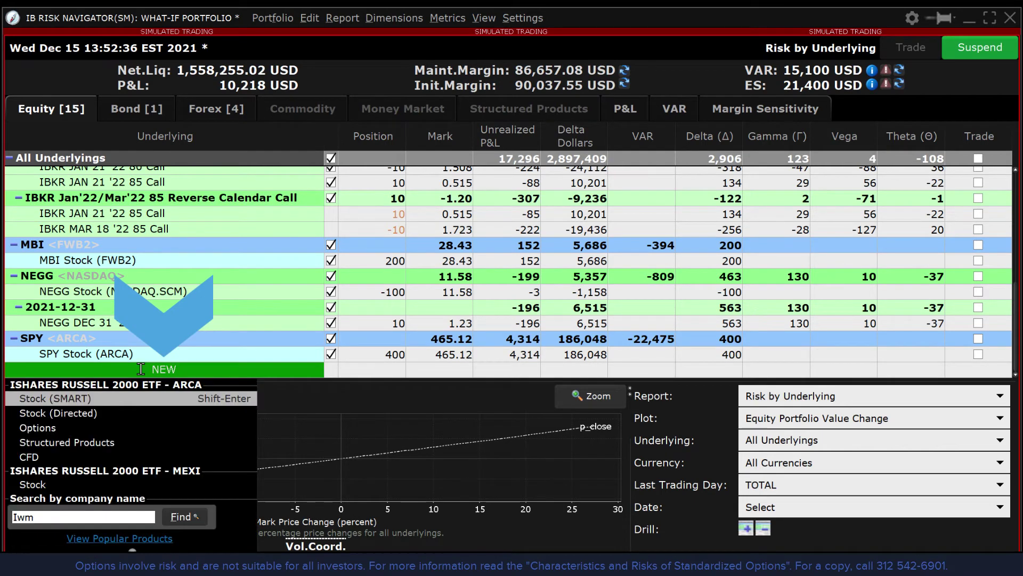
click(116, 397)
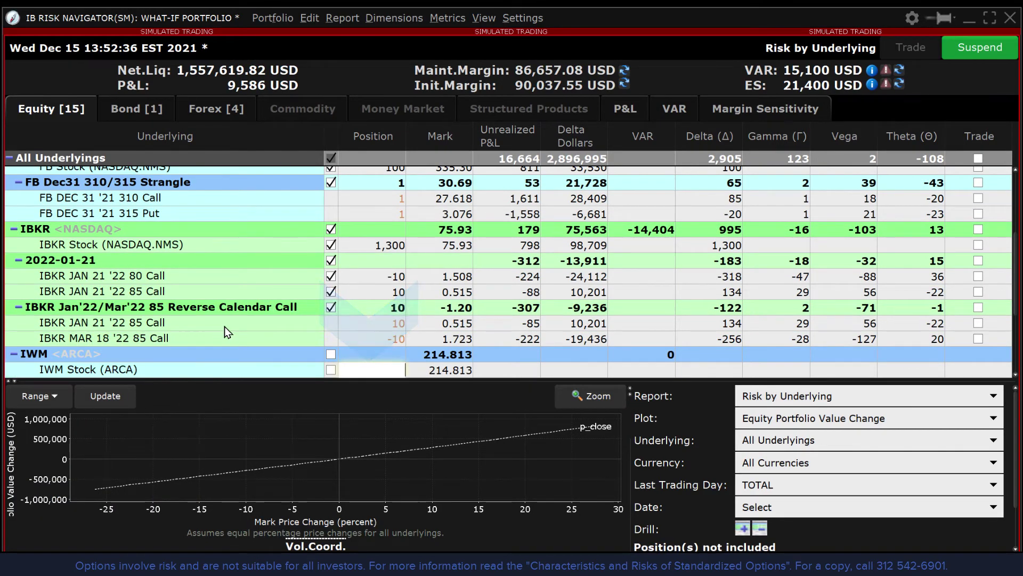
scroll(260, 330, down, 1)
text(10)
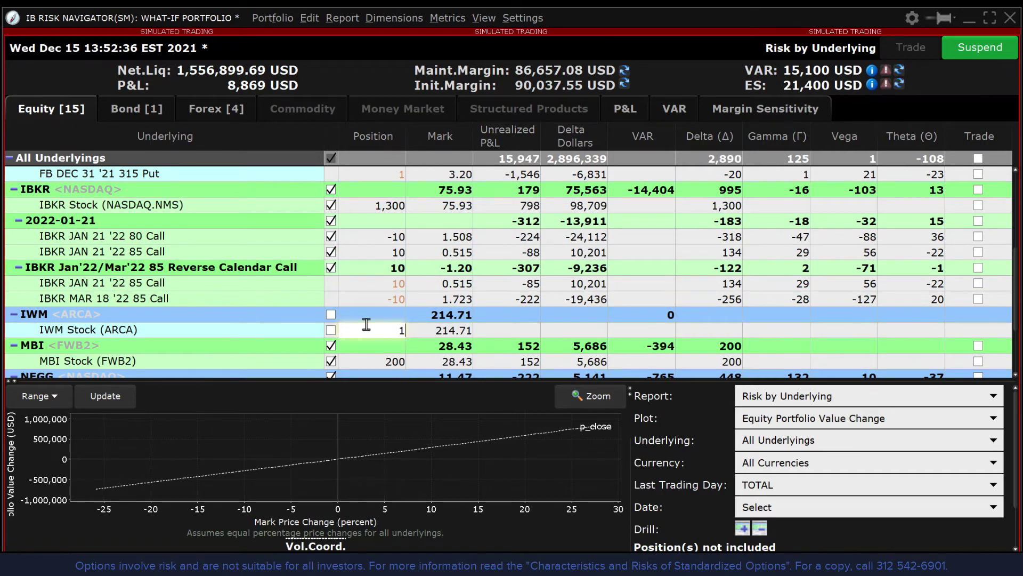
text(0)
Step: Commit the IWM shares and refresh margin (775,652.07 USD maintenance) and VAR/ES figures
key(Return)
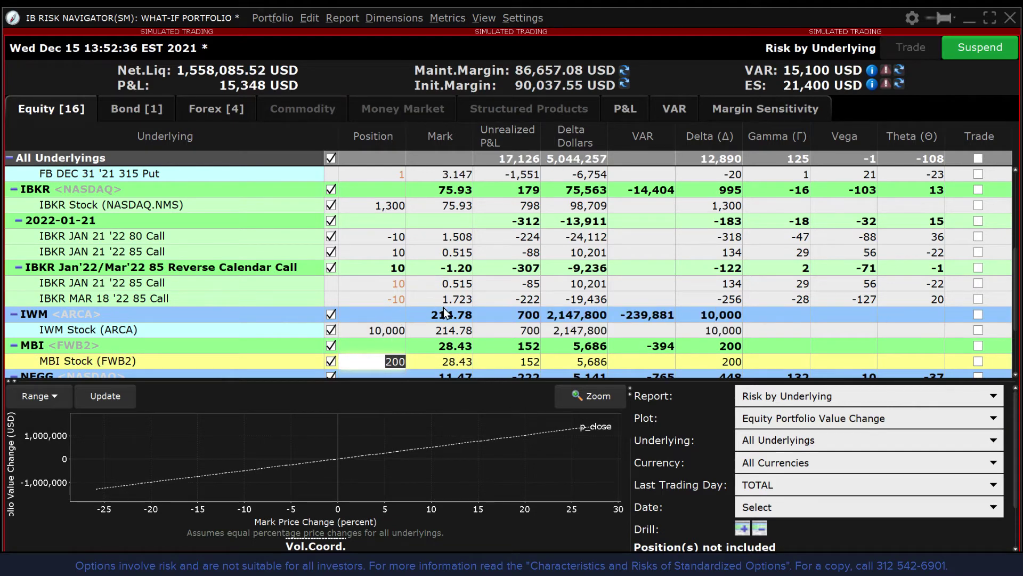
click(623, 69)
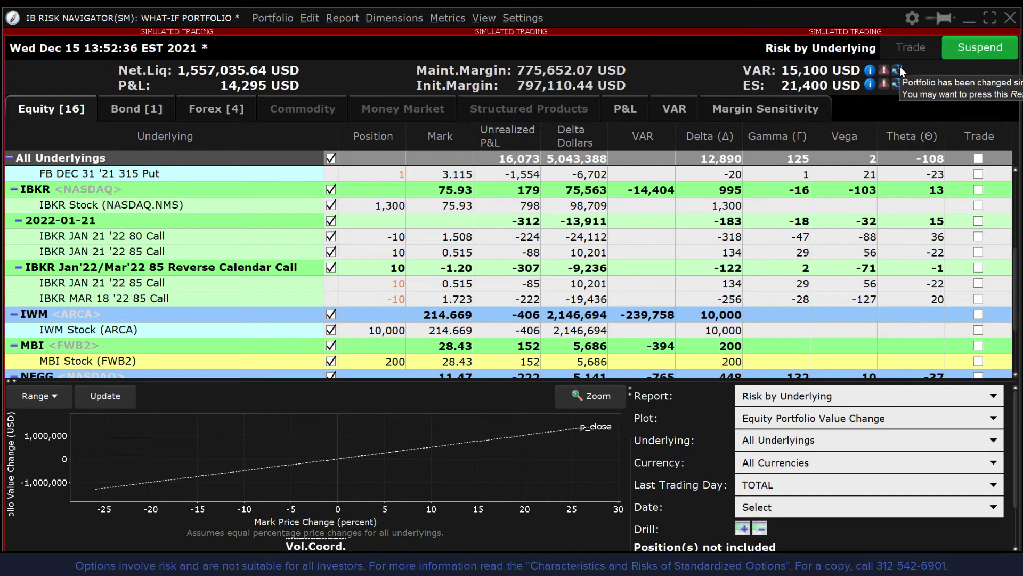
click(899, 70)
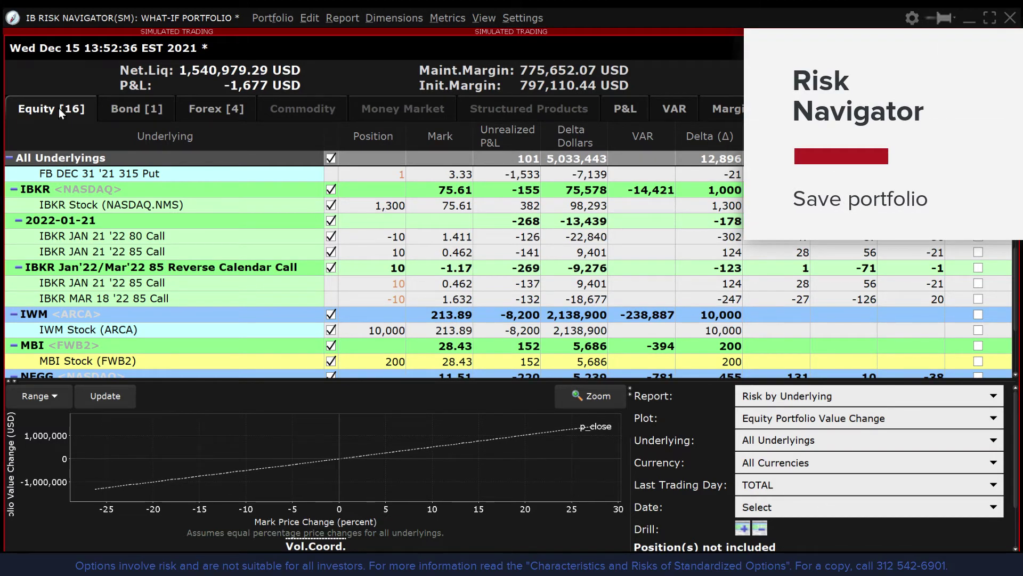
Step: Use Portfolio > Save As to store the What-If portfolio under the file name 'Demo'
click(270, 20)
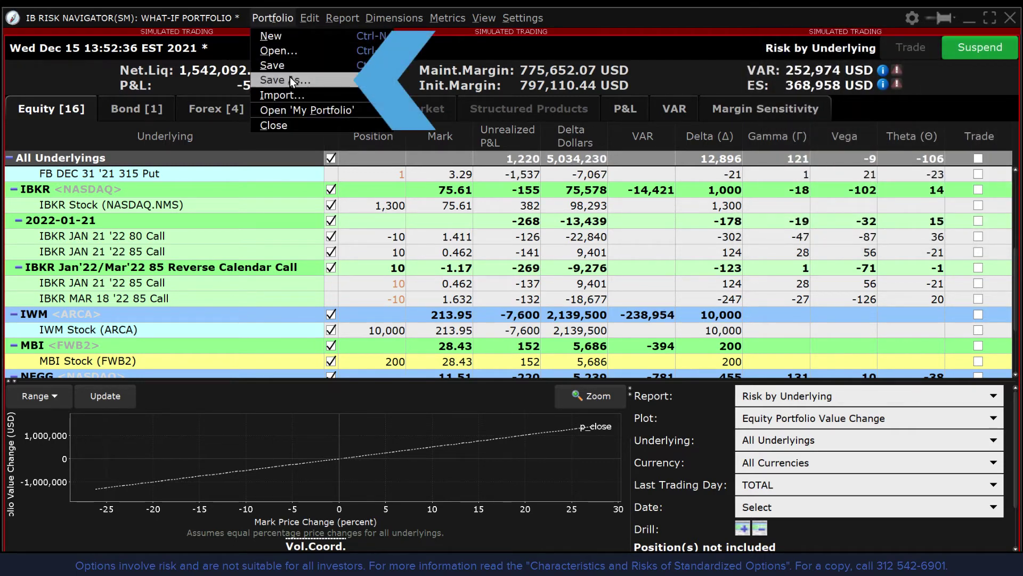
click(290, 80)
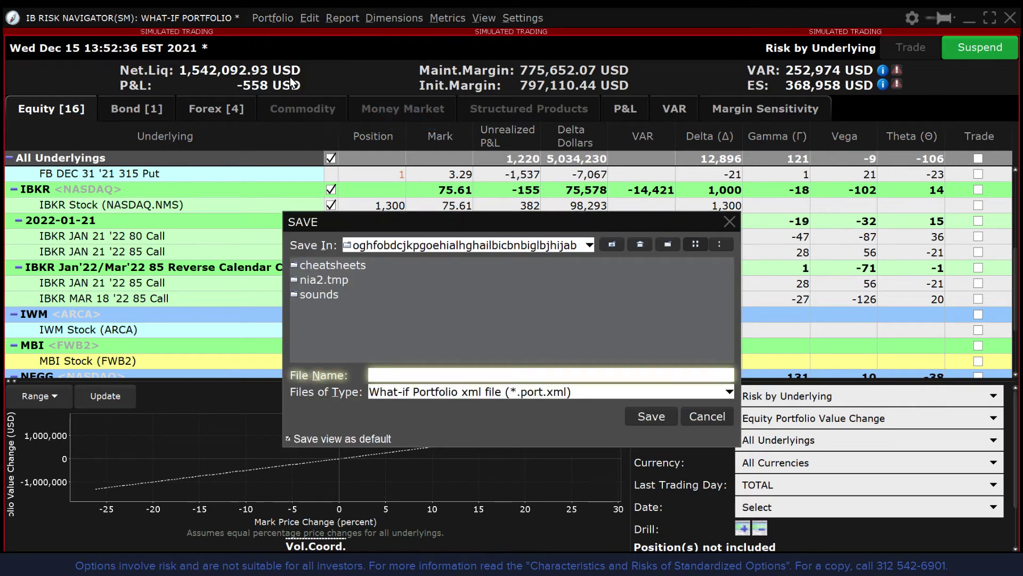
text(Demo)
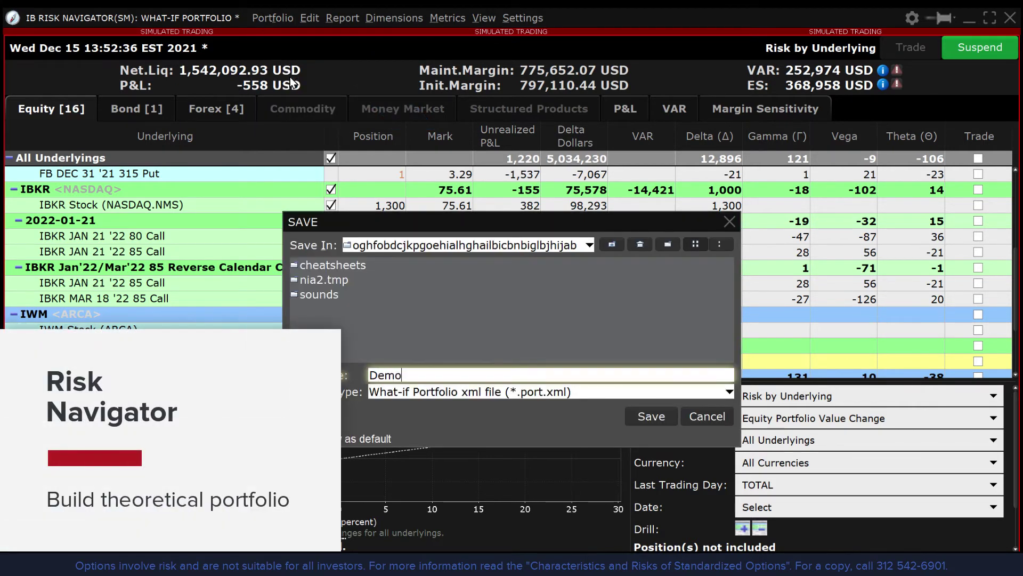
click(652, 417)
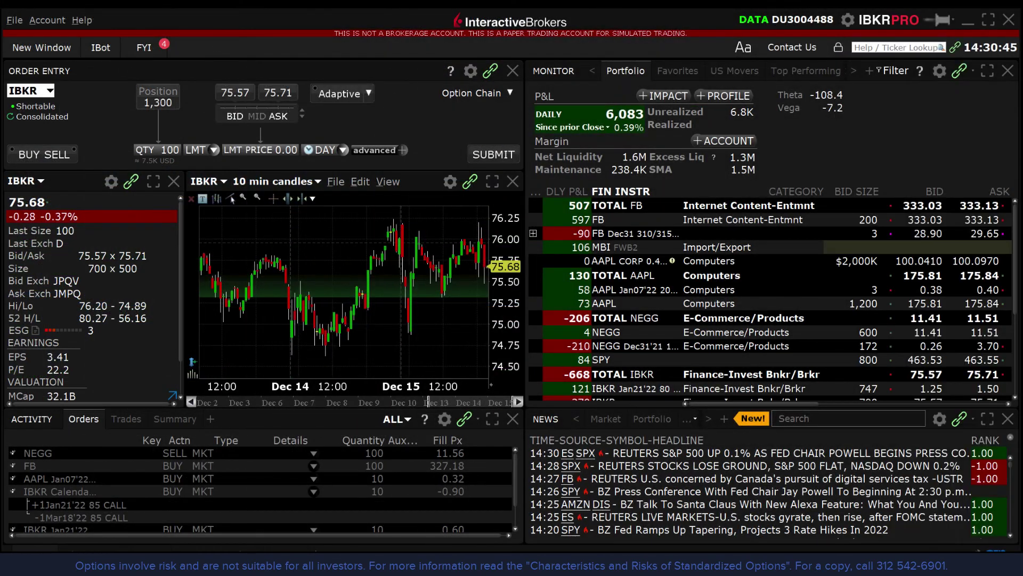
Step: Launch Open New What-If from the 'risk' search and decline prepopulating existing positions
click(47, 55)
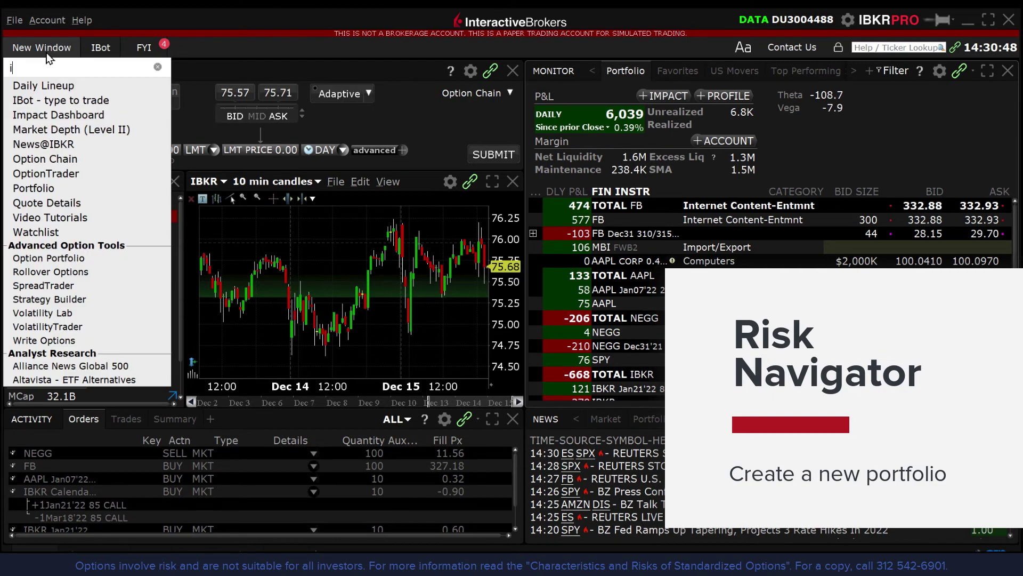
text(isk)
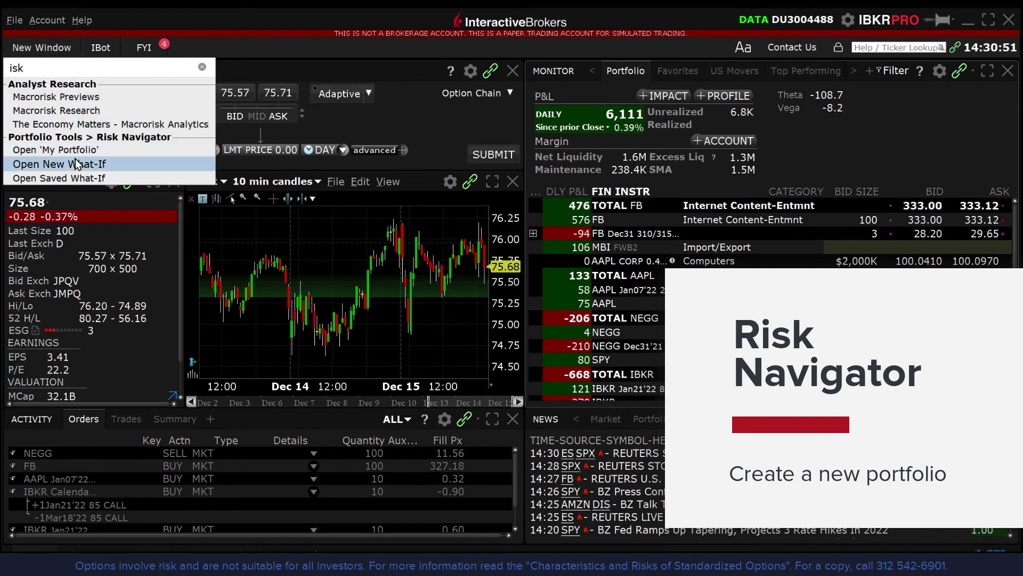
click(81, 163)
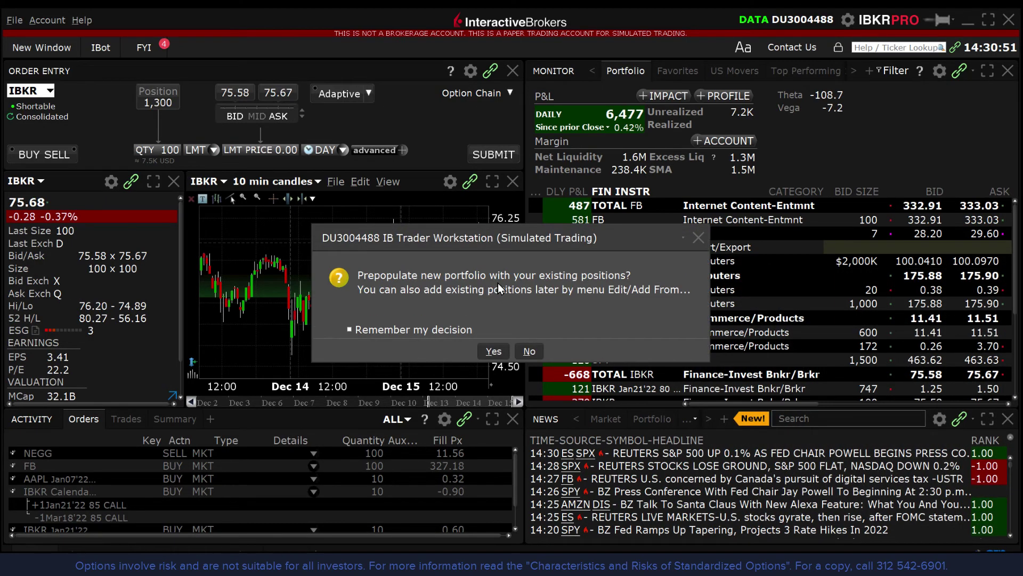
click(536, 349)
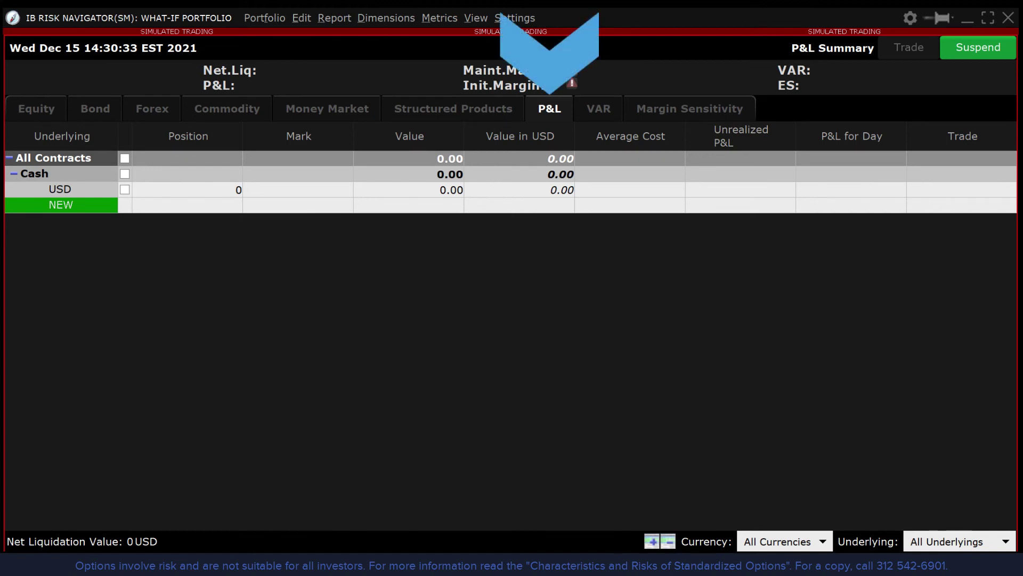
Step: Enter 100,000 in the USD cash Position cell on the P&L tab
click(210, 192)
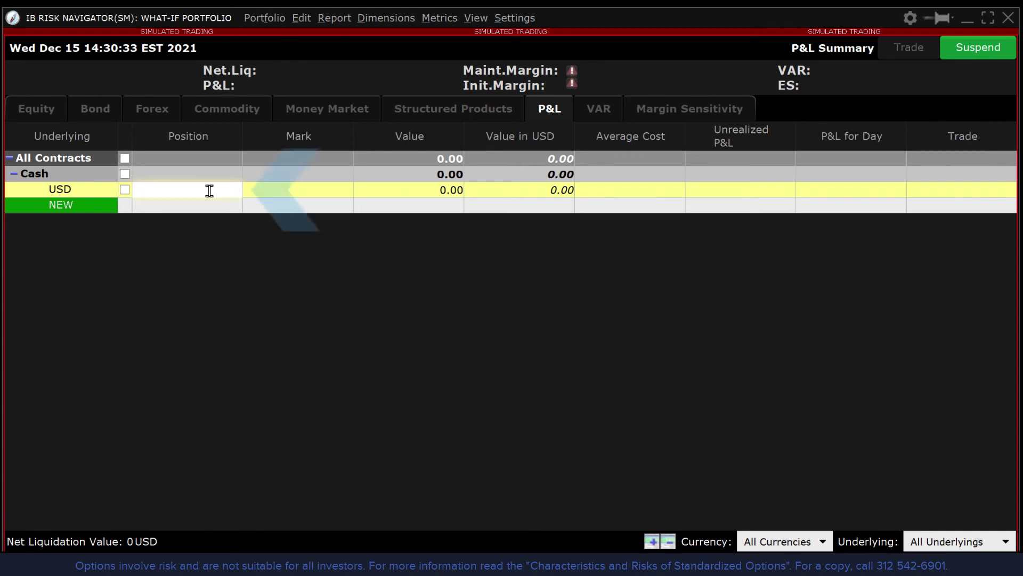
text(100000)
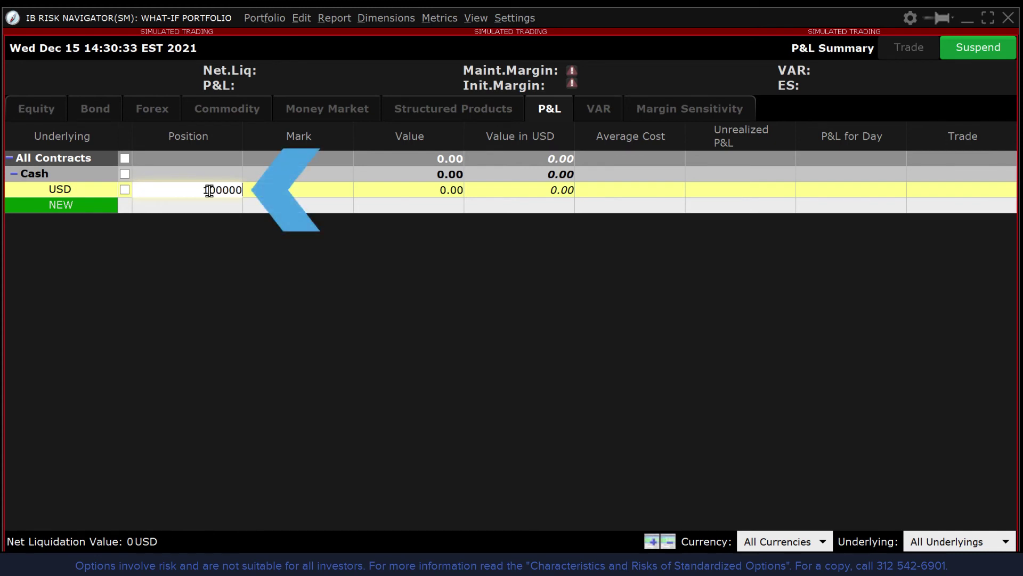
key(Return)
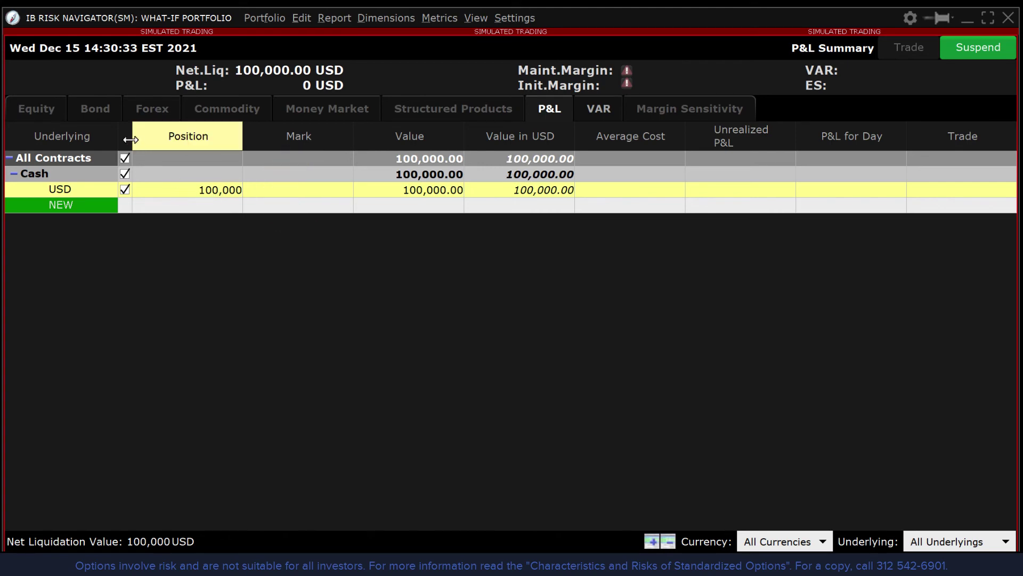
Step: On the Equity tab, add 1,000 AAPL shares and 500 SPY shares
click(37, 110)
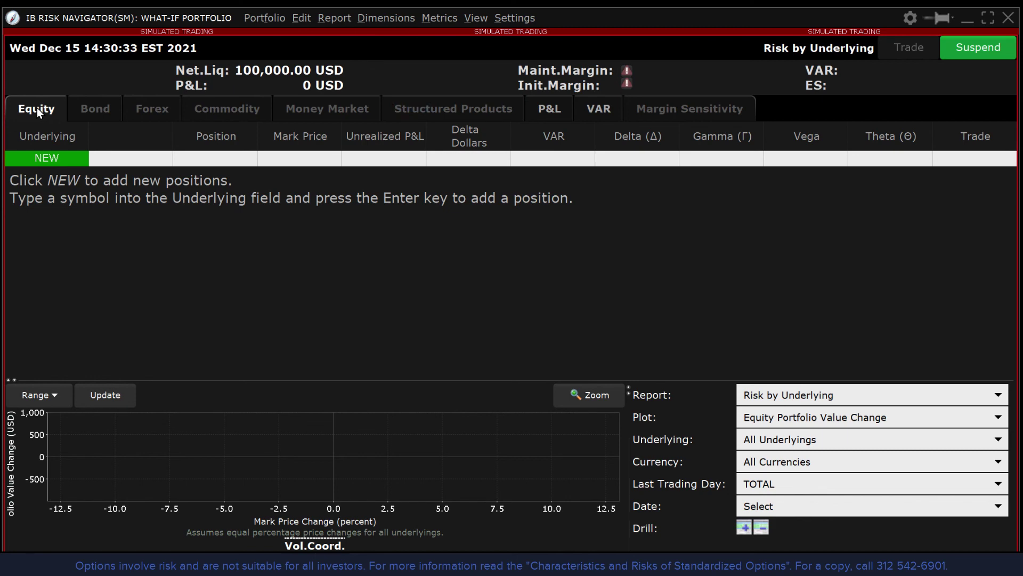
click(34, 157)
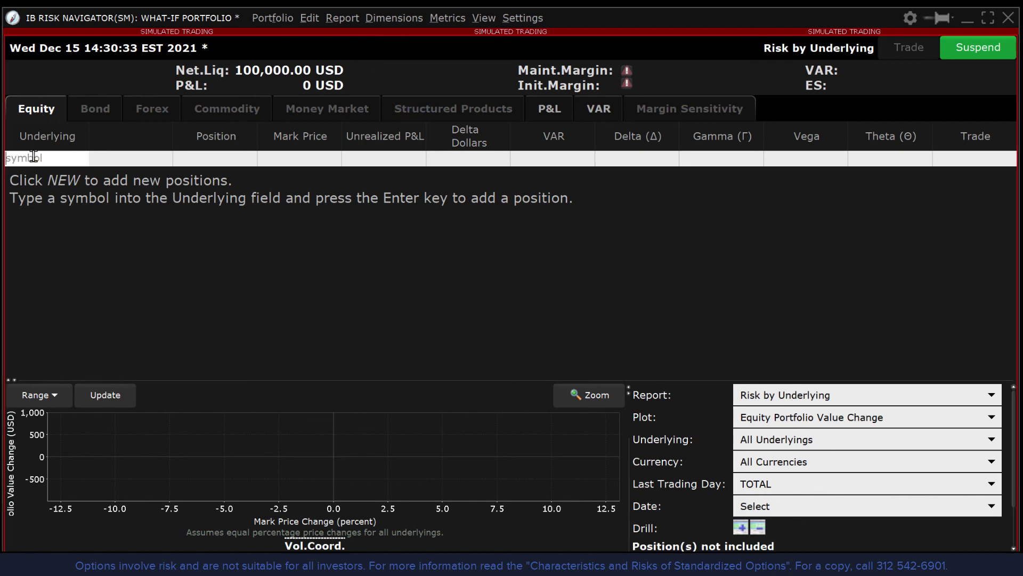
text(aapl)
key(Return)
text(1000)
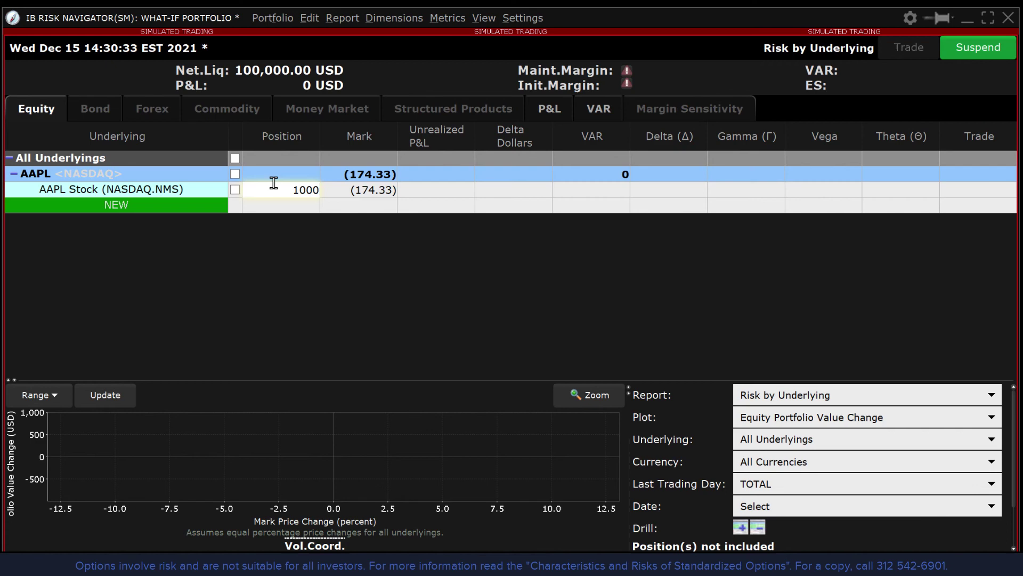
key(Return)
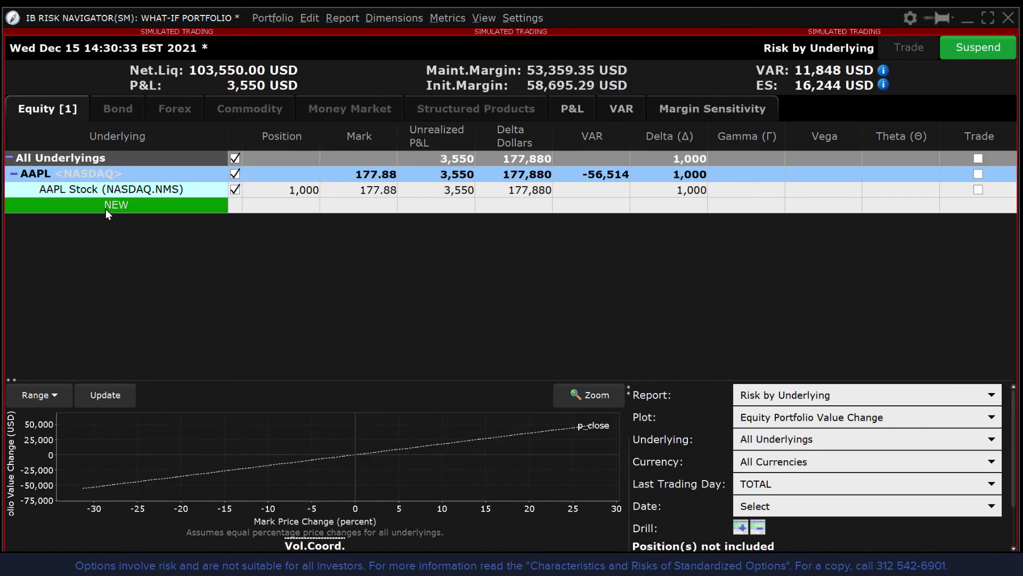
click(104, 207)
text(spy)
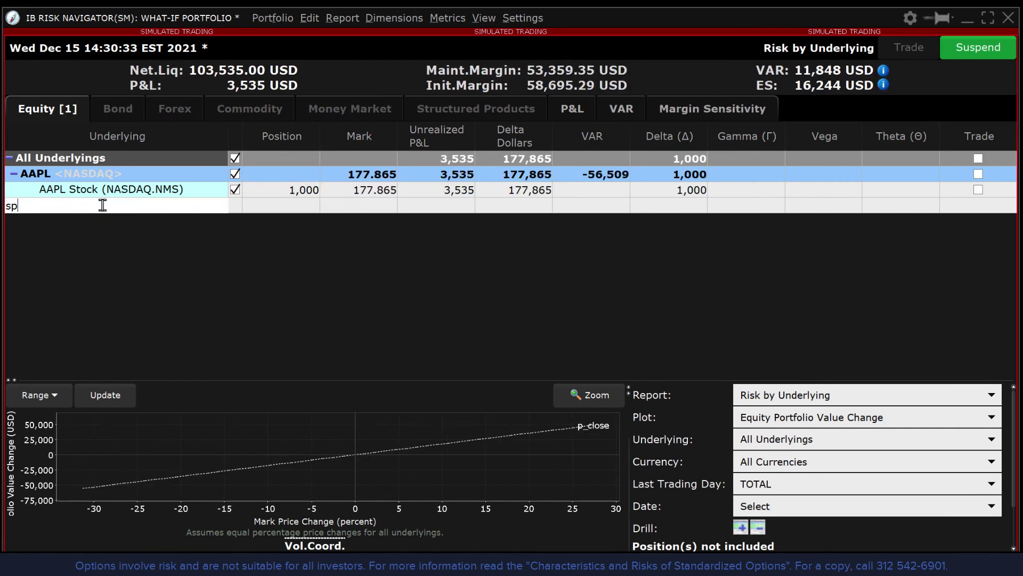
key(Return)
text(500)
key(Return)
Step: Add a long 350-share IWM position and a short 250-share TSLA position
click(70, 235)
text(iwm)
key(Return)
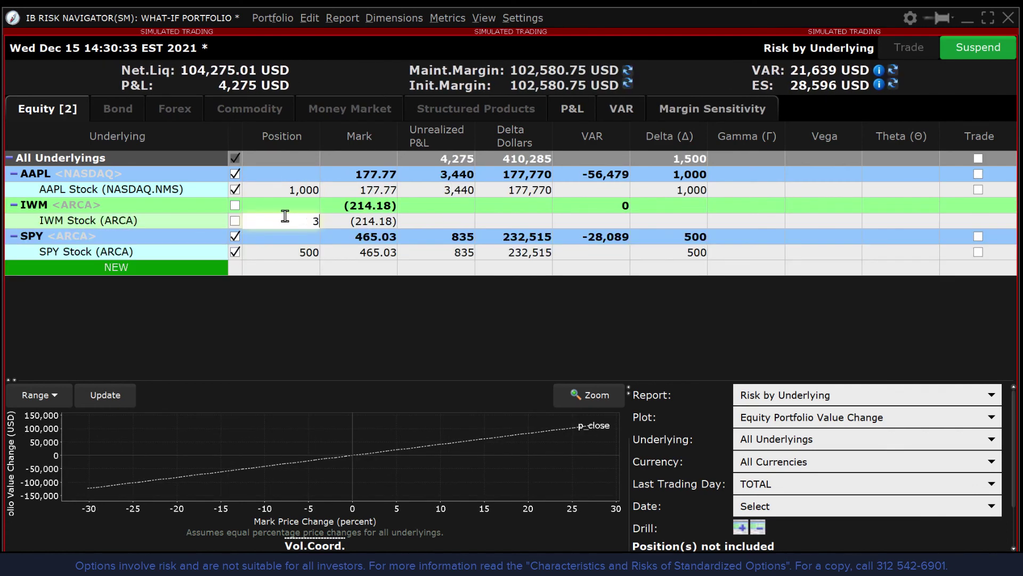
text(350)
key(Return)
click(69, 271)
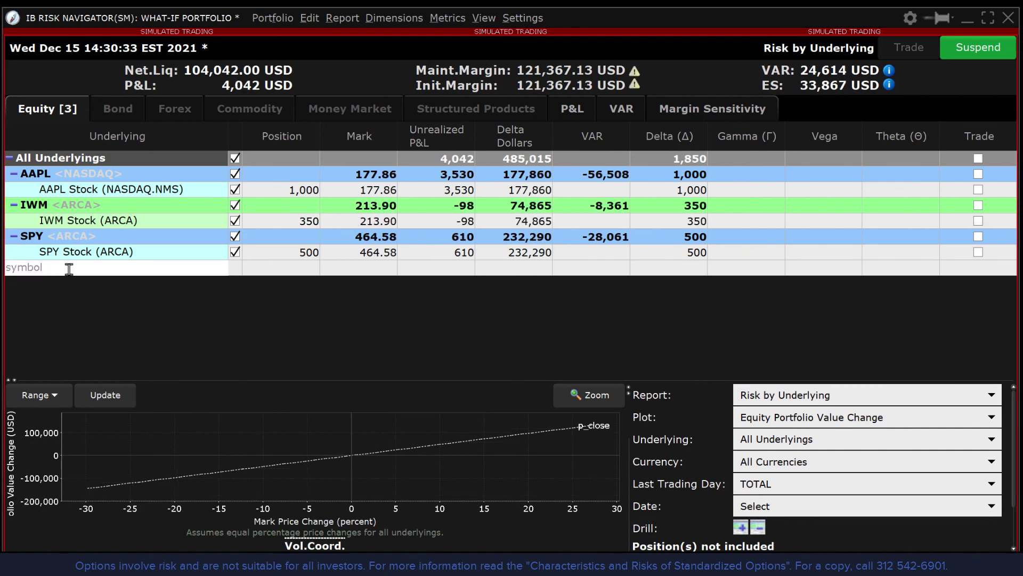
text(tsla)
key(Return)
text(-)
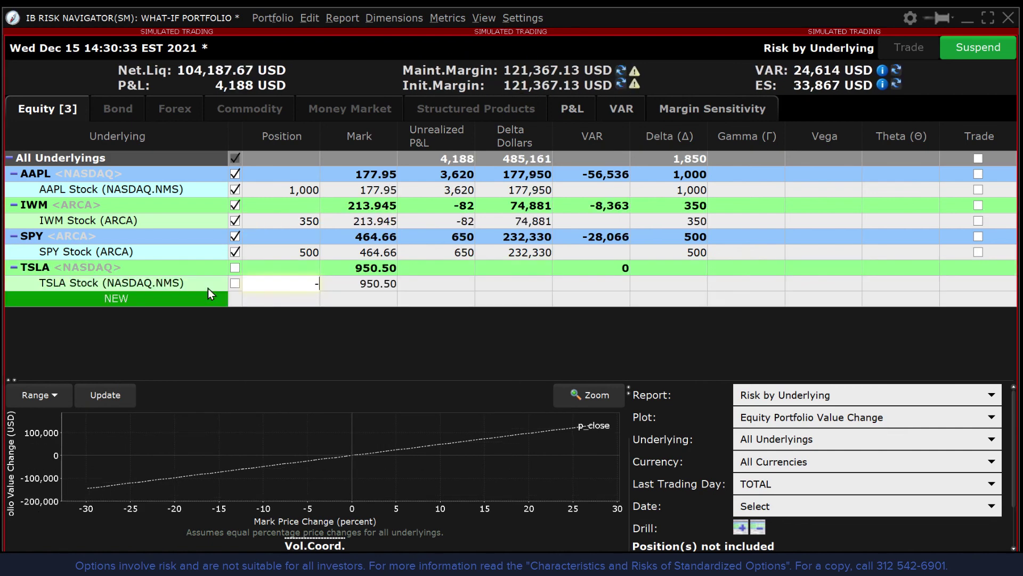
text(250)
key(Return)
Step: Add a short 300-share FB position and the IBKR MAR 18 '22 85 Call
text(-)
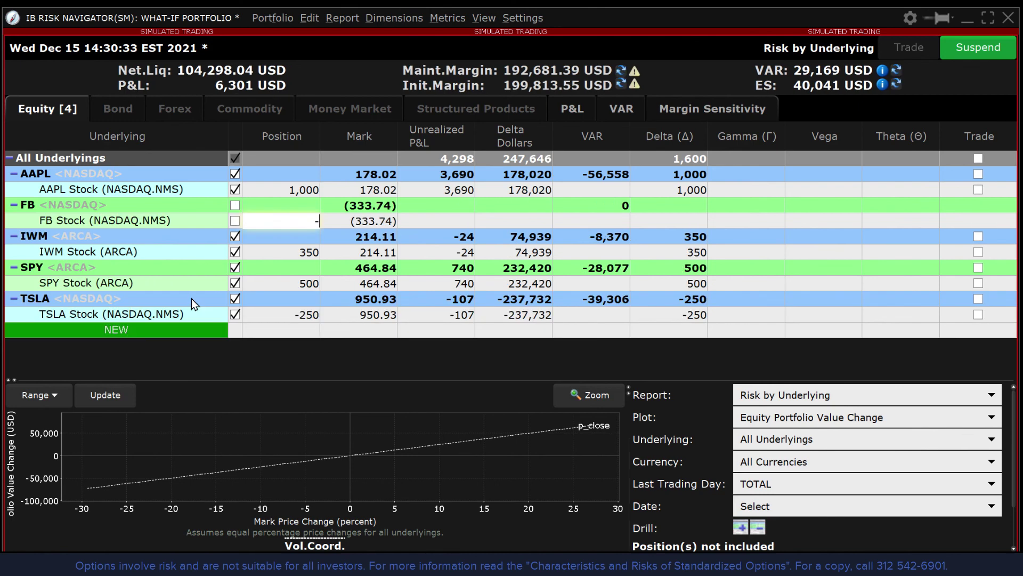
text(300)
key(Return)
click(131, 329)
text(ibkr)
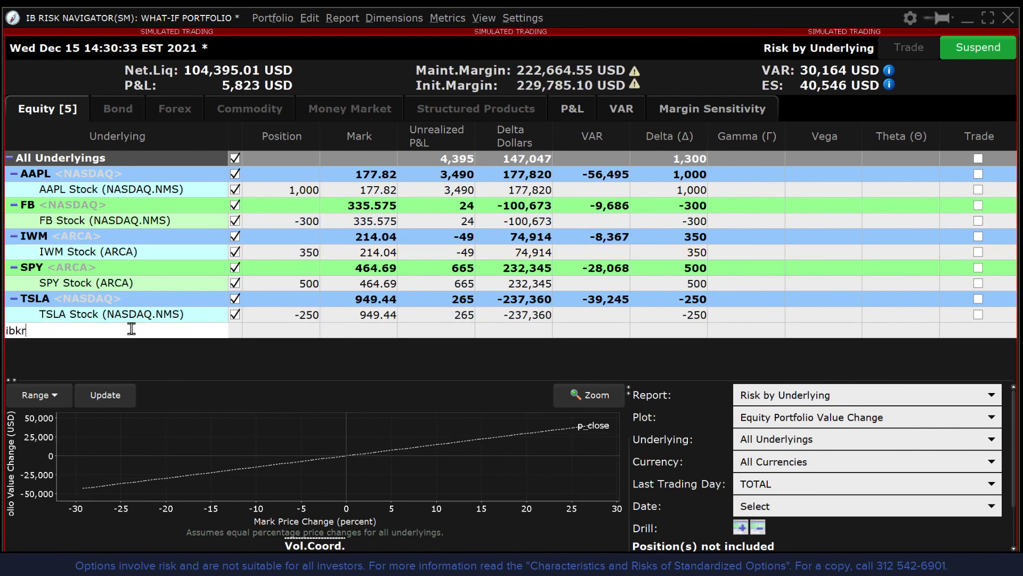
key(Return)
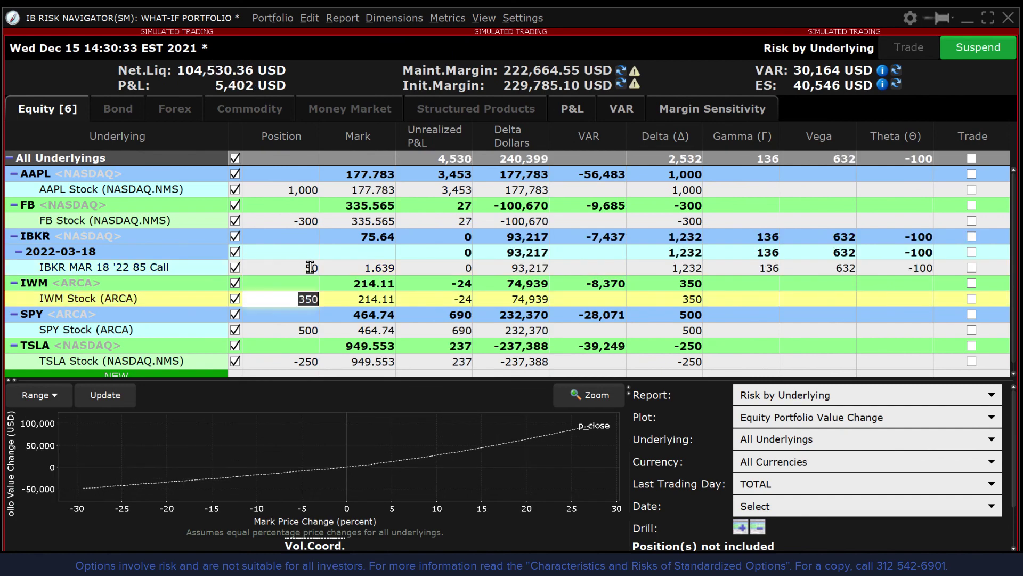